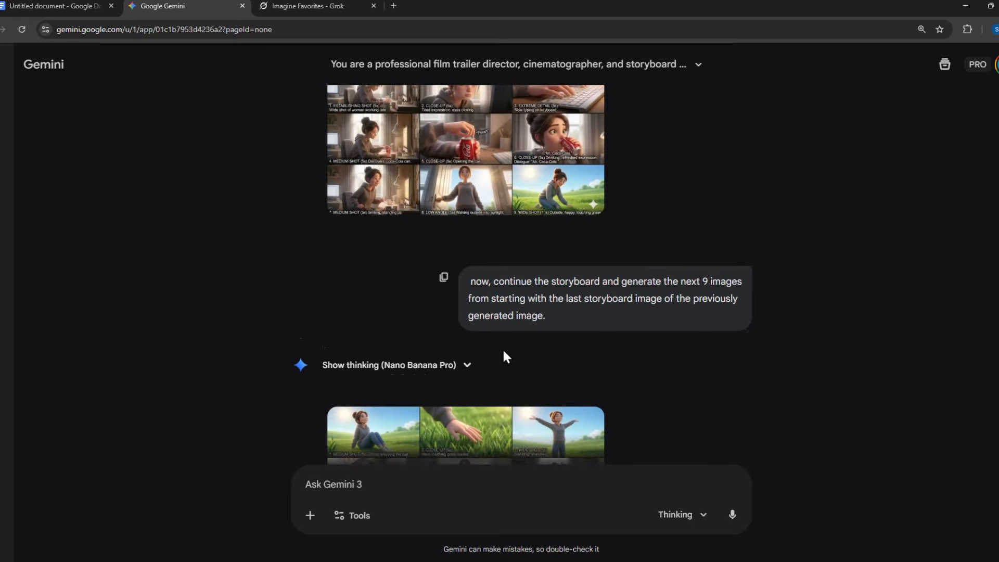
Review the storyboard continuation, the request for scene prompts, and the animation prompts written for each scene in Gemini
{"action": "scroll", "coordinate": [506, 357], "scroll_direction": "down", "scroll_amount": 1}
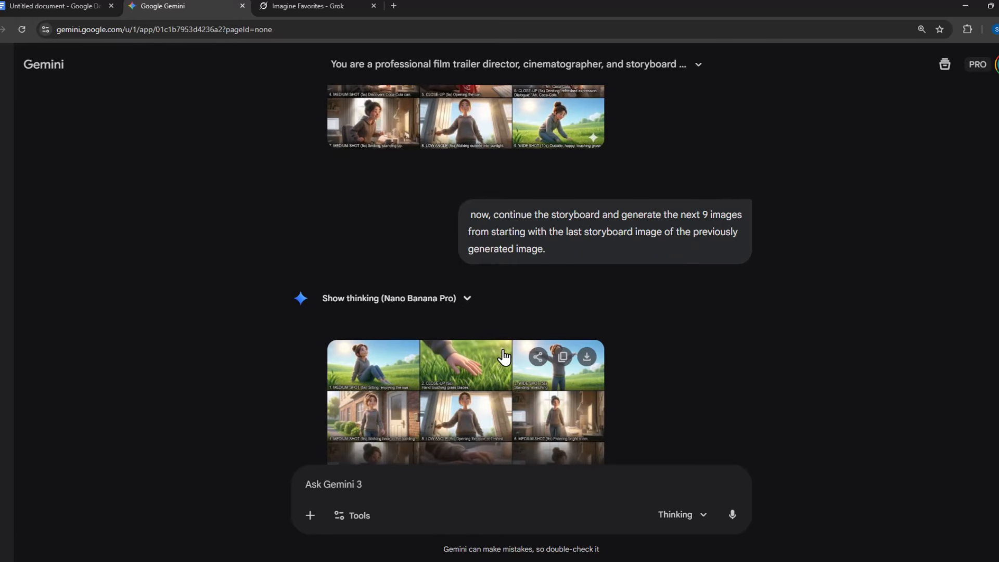
{"action": "scroll", "coordinate": [503, 354], "scroll_direction": "up", "scroll_amount": 2}
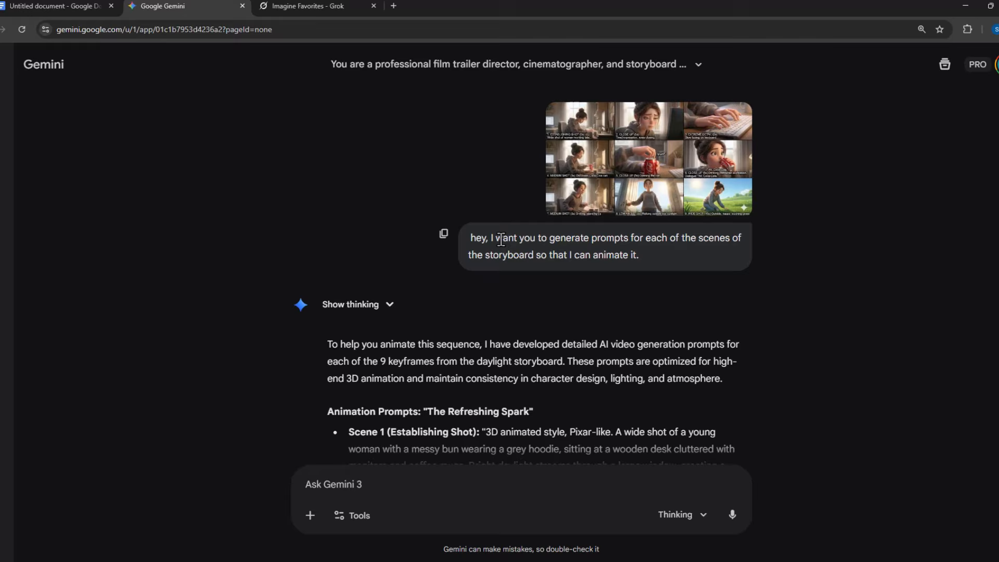
{"action": "left_click_drag", "start_coordinate": [503, 237], "coordinate": [656, 238]}
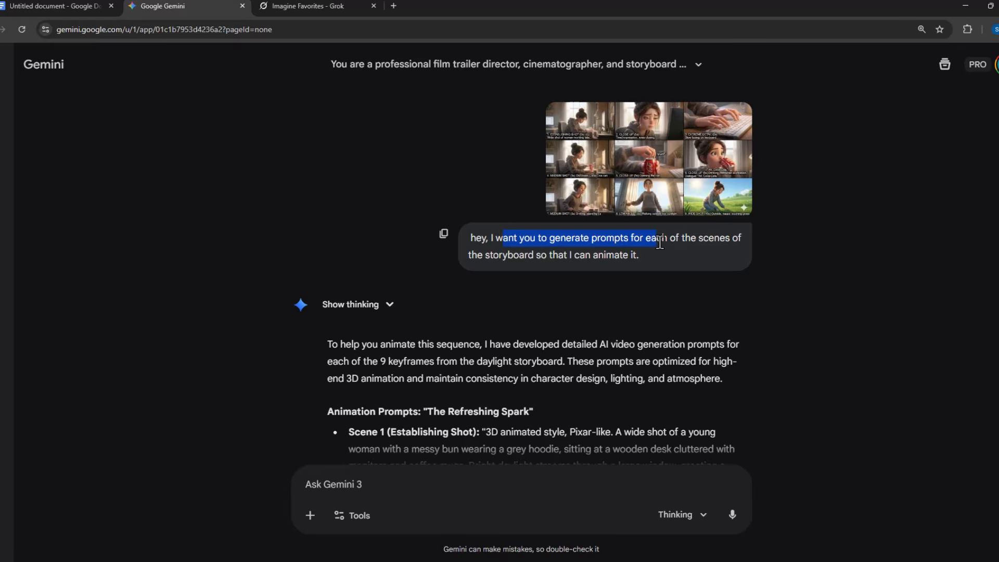
{"action": "scroll", "coordinate": [472, 346], "scroll_direction": "down", "scroll_amount": 1}
{"action": "scroll", "coordinate": [473, 346], "scroll_direction": "down", "scroll_amount": 3}
{"action": "left_click", "coordinate": [355, 226]}
{"action": "scroll", "coordinate": [552, 245], "scroll_direction": "up", "scroll_amount": 4}
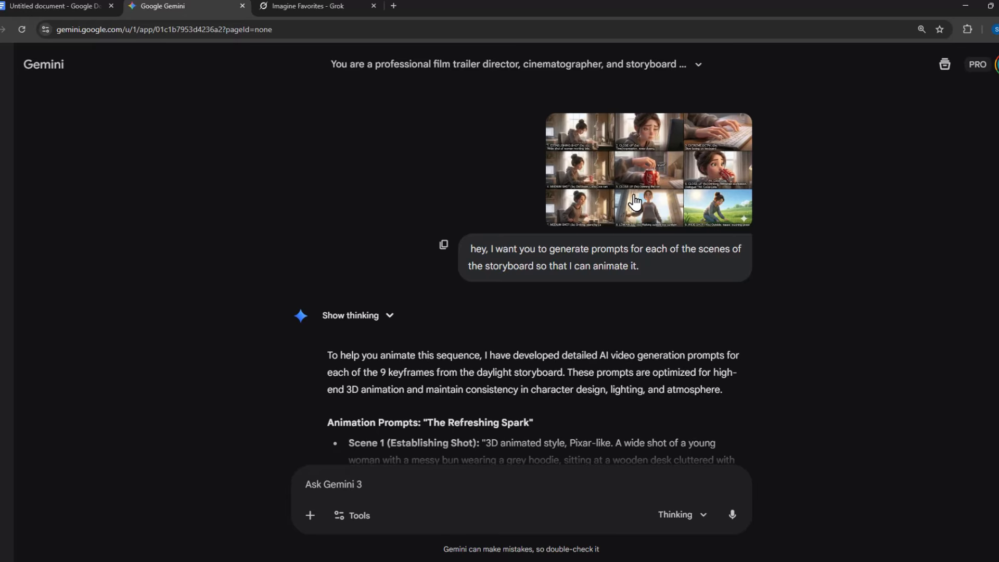
{"action": "scroll", "coordinate": [651, 227], "scroll_direction": "down", "scroll_amount": 1}
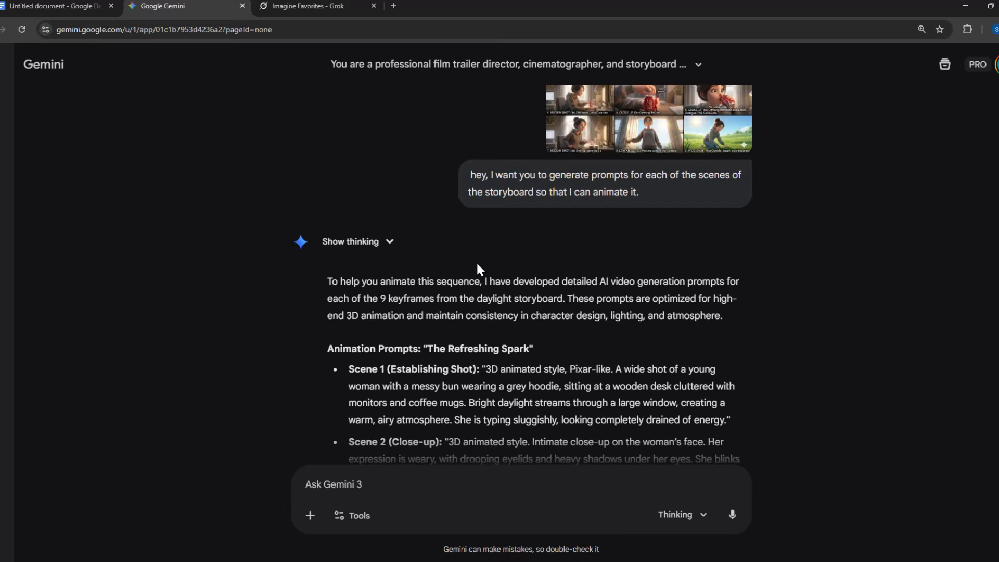
{"action": "scroll", "coordinate": [476, 266], "scroll_direction": "down", "scroll_amount": 2}
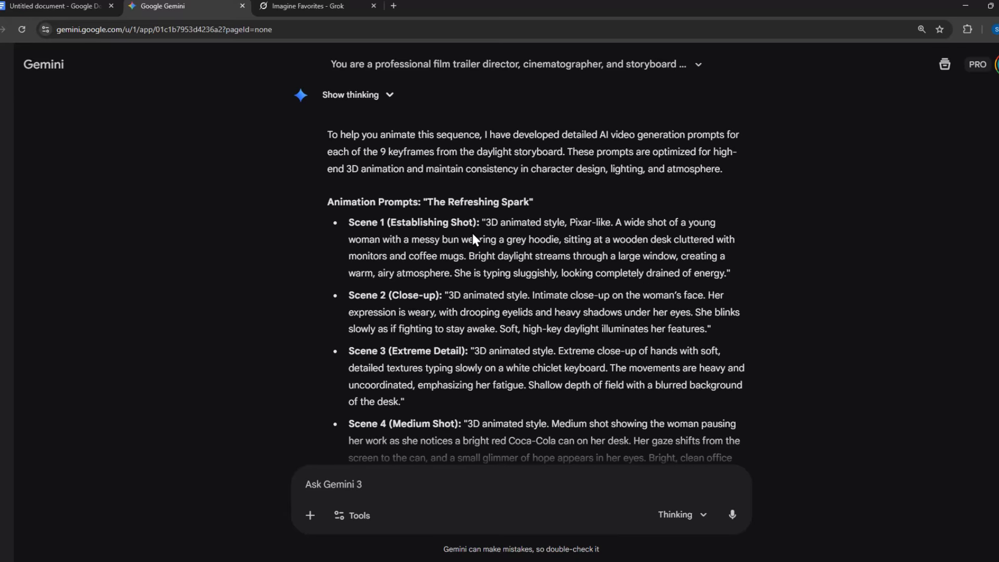
{"action": "scroll", "coordinate": [499, 235], "scroll_direction": "down", "scroll_amount": 1}
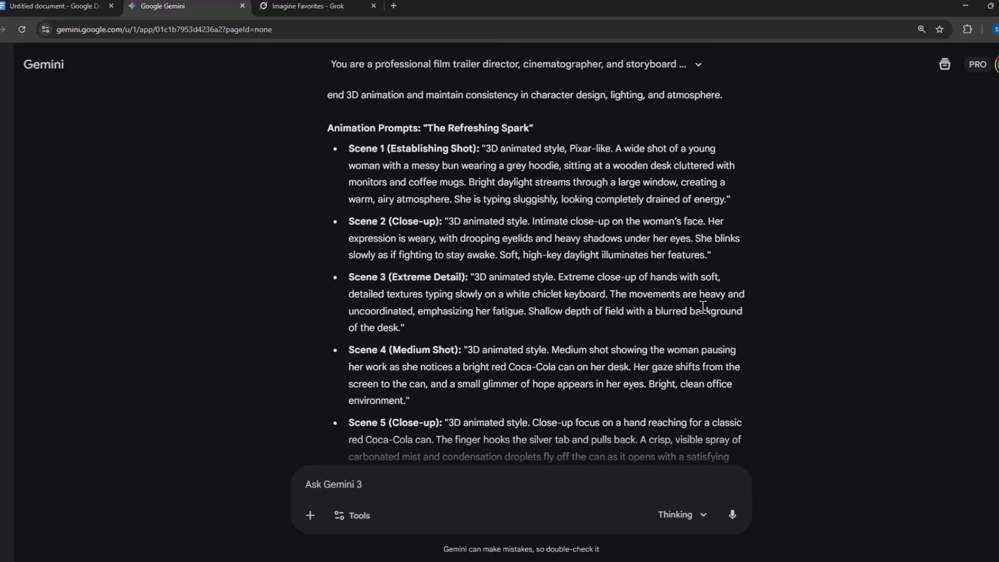
{"action": "scroll", "coordinate": [703, 306], "scroll_direction": "down", "scroll_amount": 2}
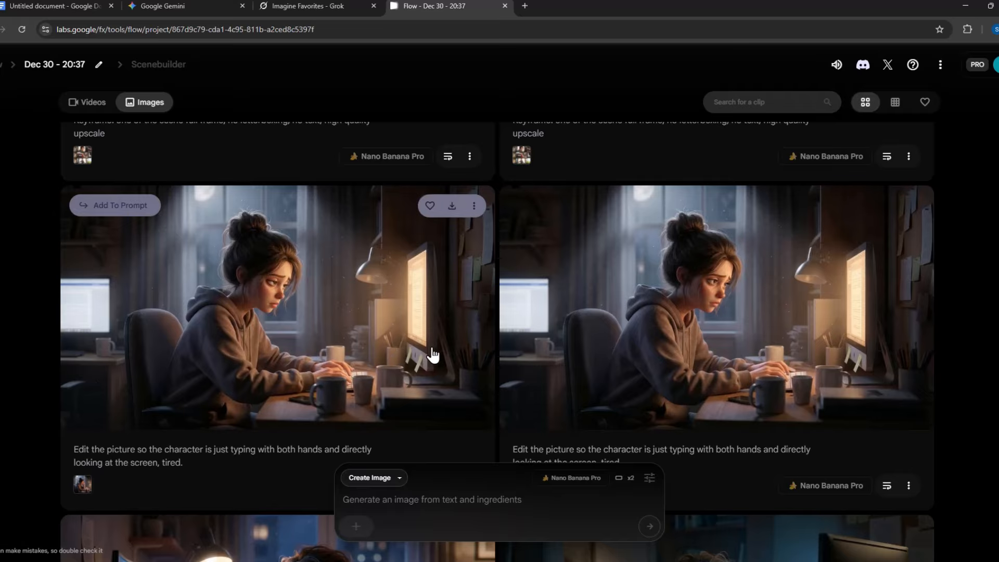
Switch to Flow and attach the nine-panel storyboard image to the Create Image prompt
{"action": "scroll", "coordinate": [478, 364], "scroll_direction": "up", "scroll_amount": 2}
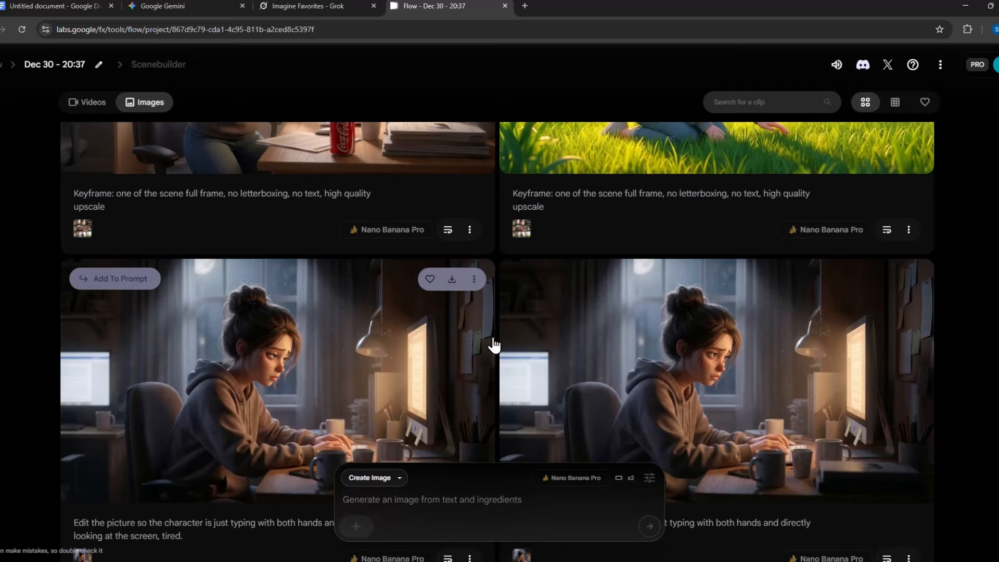
{"action": "scroll", "coordinate": [494, 345], "scroll_direction": "up", "scroll_amount": 5}
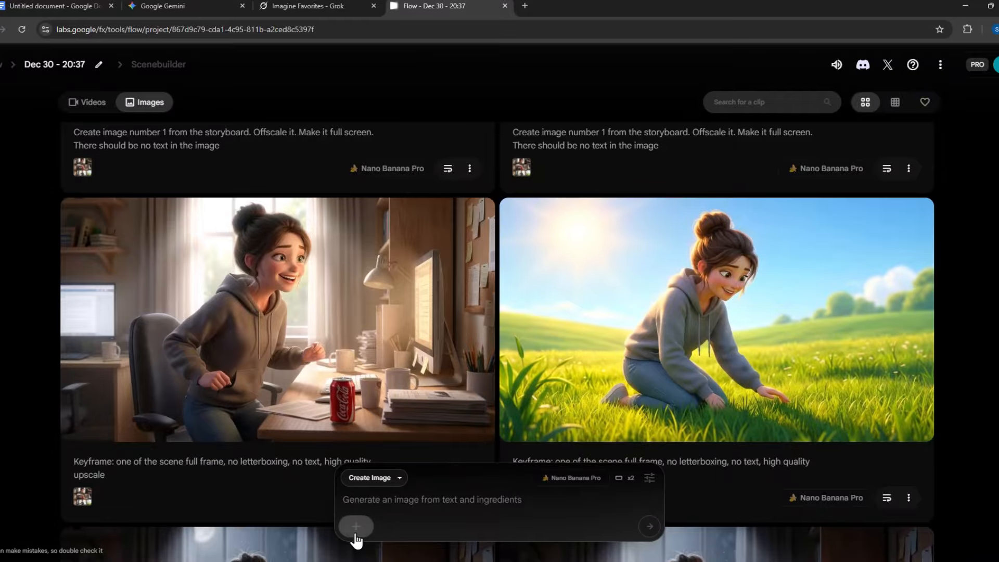
{"action": "left_click", "coordinate": [355, 526]}
{"action": "left_click", "coordinate": [338, 241]}
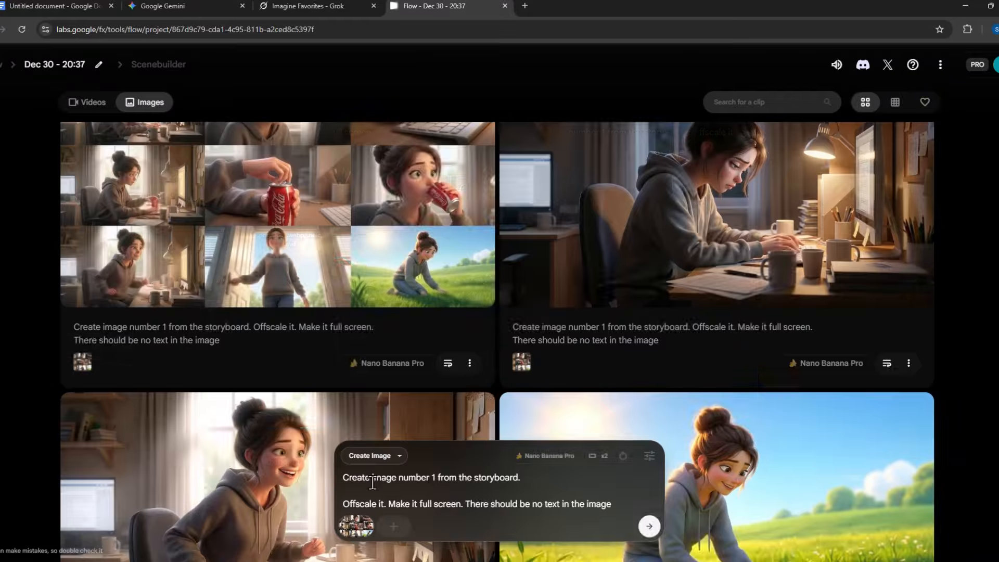
Replace "Offscale" with "upscale" in the prompt for storyboard image number 1 and highlight its no-text instruction
{"action": "left_click", "coordinate": [355, 504]}
{"action": "key", "text": "BackSpace"}
{"action": "key", "text": "BackSpace"}
{"action": "key", "text": "BackSpace"}
{"action": "type", "text": "up"}
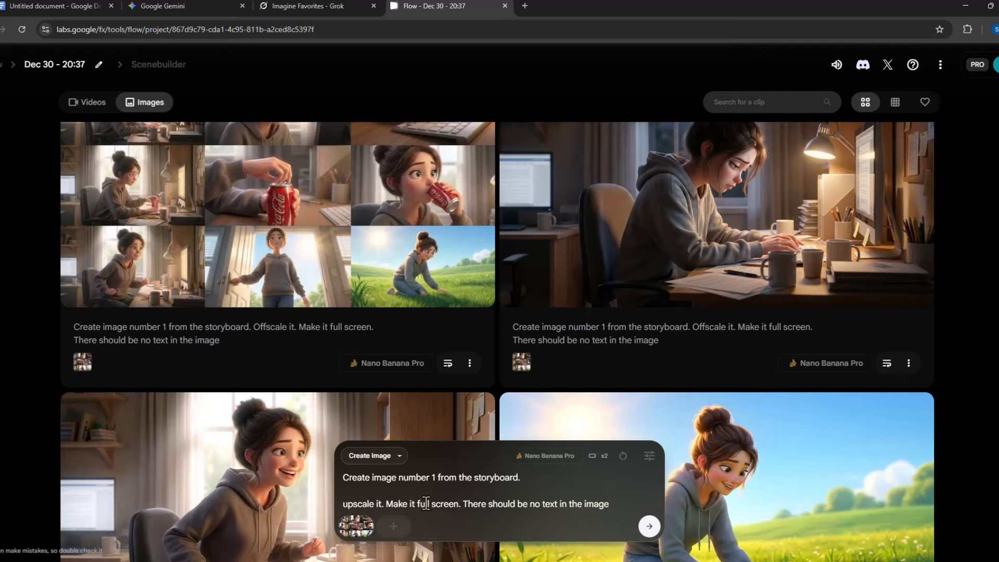
{"action": "left_click_drag", "start_coordinate": [463, 503], "coordinate": [617, 520]}
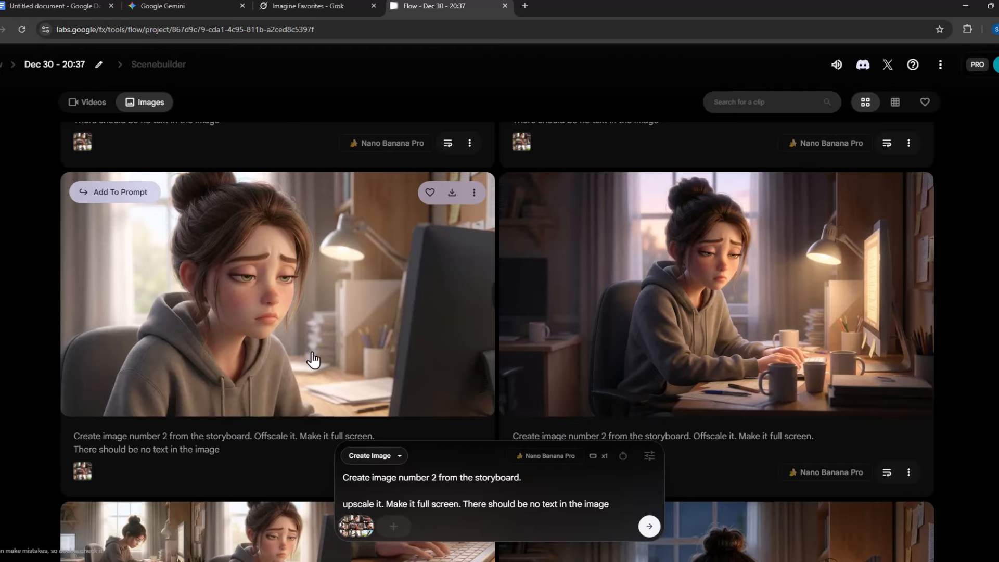
Set the number of images generated per prompt to 2
{"action": "left_click", "coordinate": [649, 456]}
{"action": "left_click", "coordinate": [620, 366]}
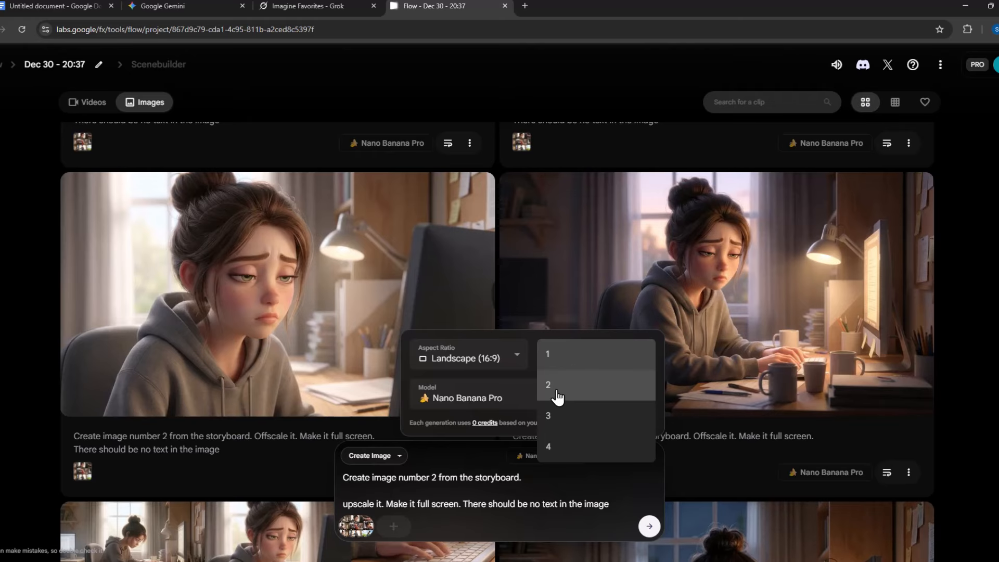
{"action": "left_click", "coordinate": [556, 392]}
{"action": "left_click", "coordinate": [590, 361]}
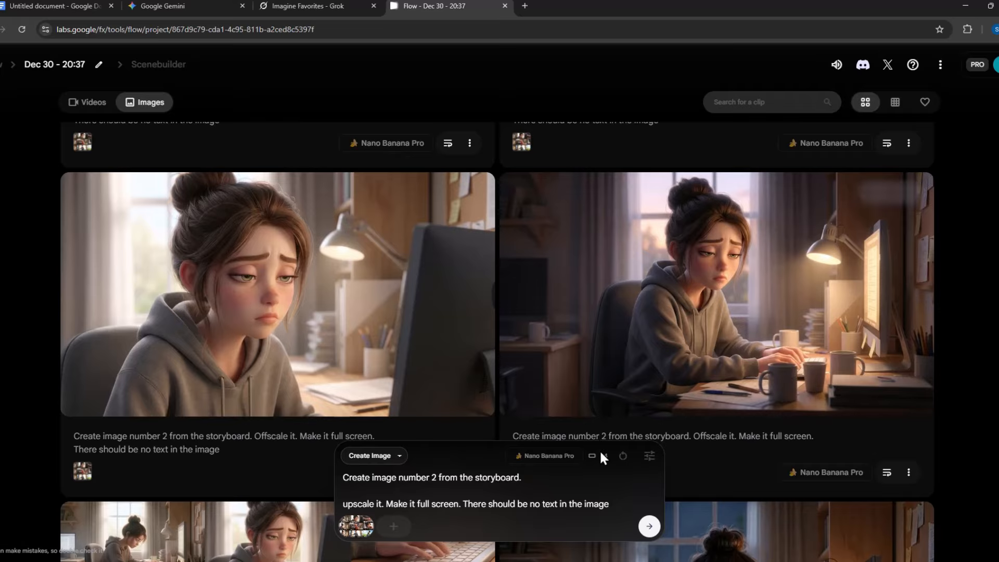
{"action": "left_click", "coordinate": [646, 457]}
{"action": "left_click", "coordinate": [551, 359]}
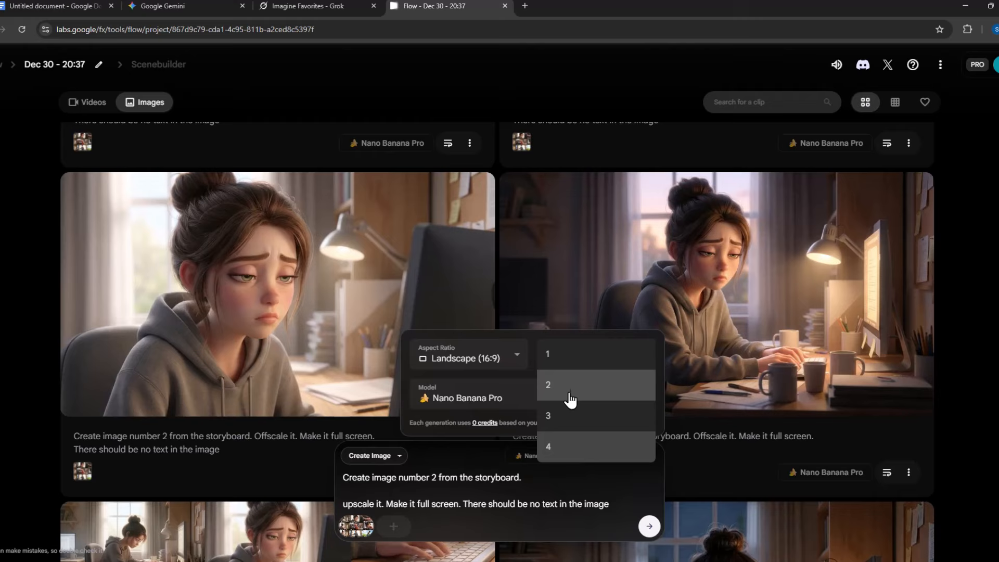
{"action": "left_click", "coordinate": [556, 391]}
Examine the generated image variants for the individual storyboard scenes, comparing the two versions of each scene
{"action": "mouse_move", "coordinate": [760, 322]}
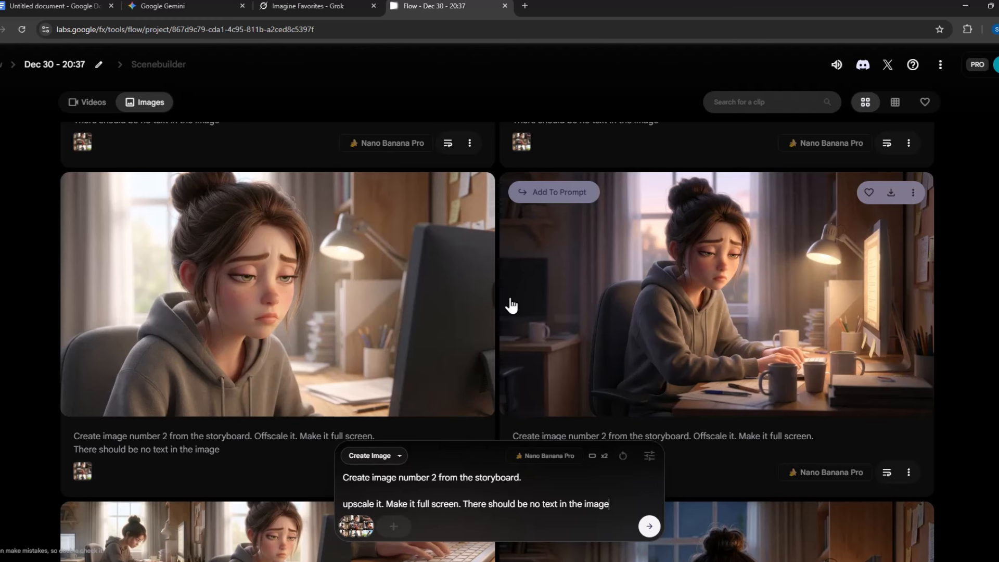
{"action": "scroll", "coordinate": [533, 300], "scroll_direction": "up", "scroll_amount": 2}
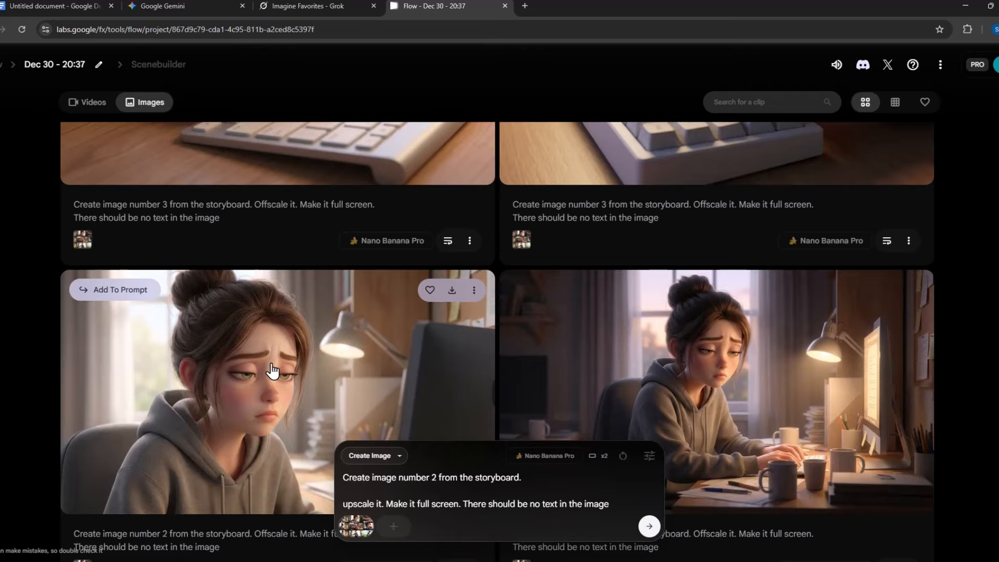
{"action": "scroll", "coordinate": [365, 388], "scroll_direction": "up", "scroll_amount": 10}
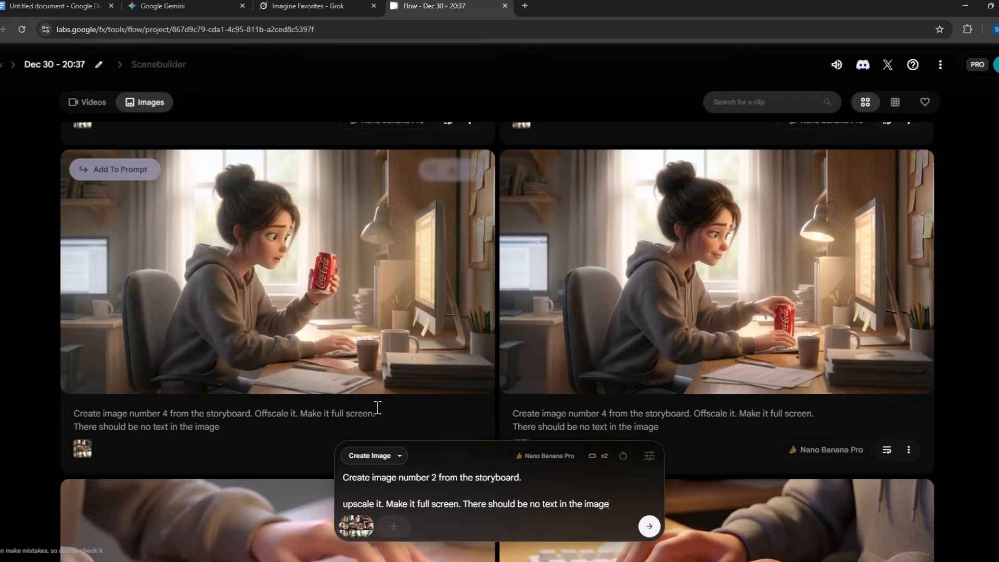
{"action": "scroll", "coordinate": [328, 399], "scroll_direction": "up", "scroll_amount": 20}
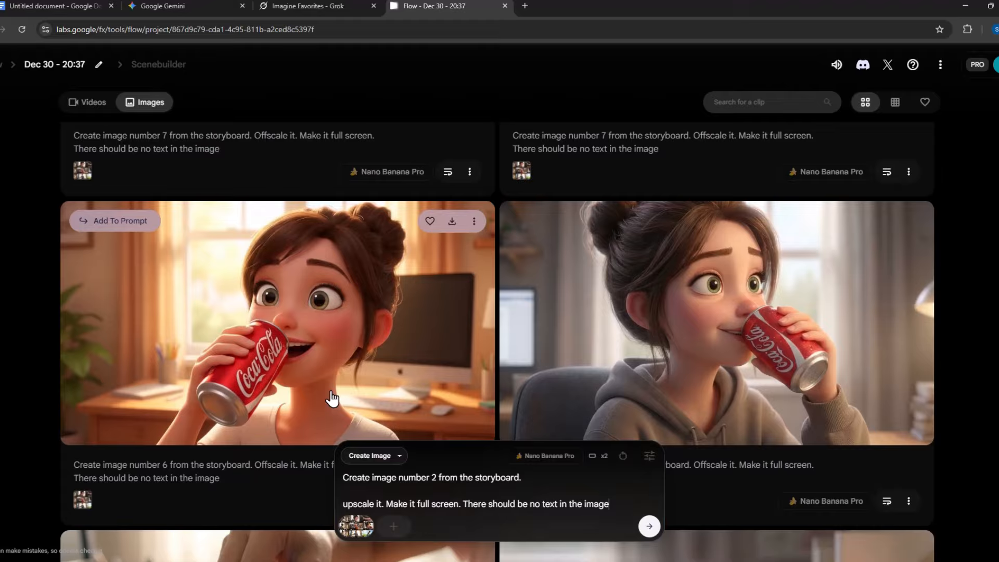
{"action": "scroll", "coordinate": [905, 231], "scroll_direction": "down", "scroll_amount": 2}
{"action": "scroll", "coordinate": [905, 232], "scroll_direction": "down", "scroll_amount": 2}
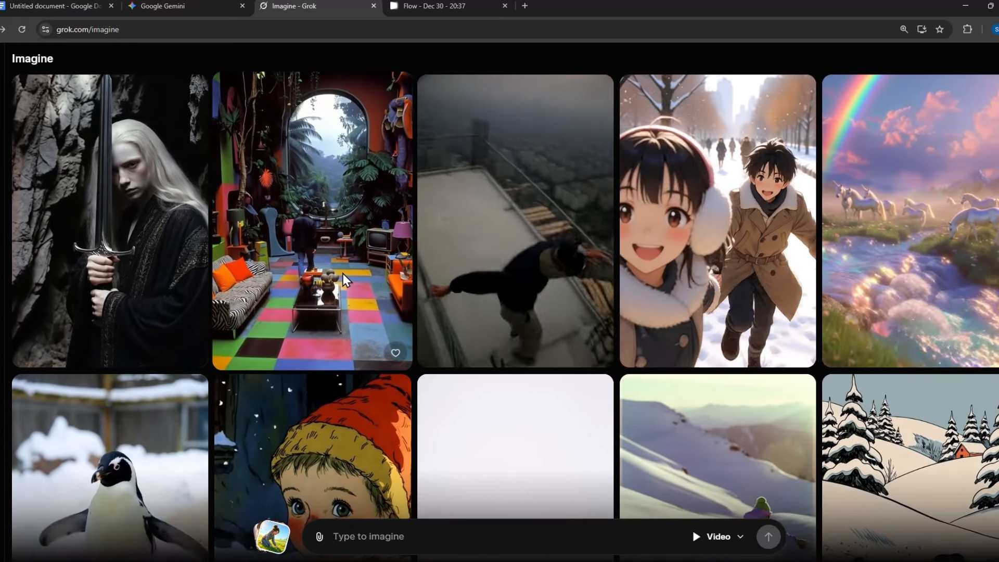
Browse the Grok Imagine gallery, then switch to Higgsfield and look through its video models, including the Google Veo versions
{"action": "scroll", "coordinate": [541, 350], "scroll_direction": "down", "scroll_amount": 4}
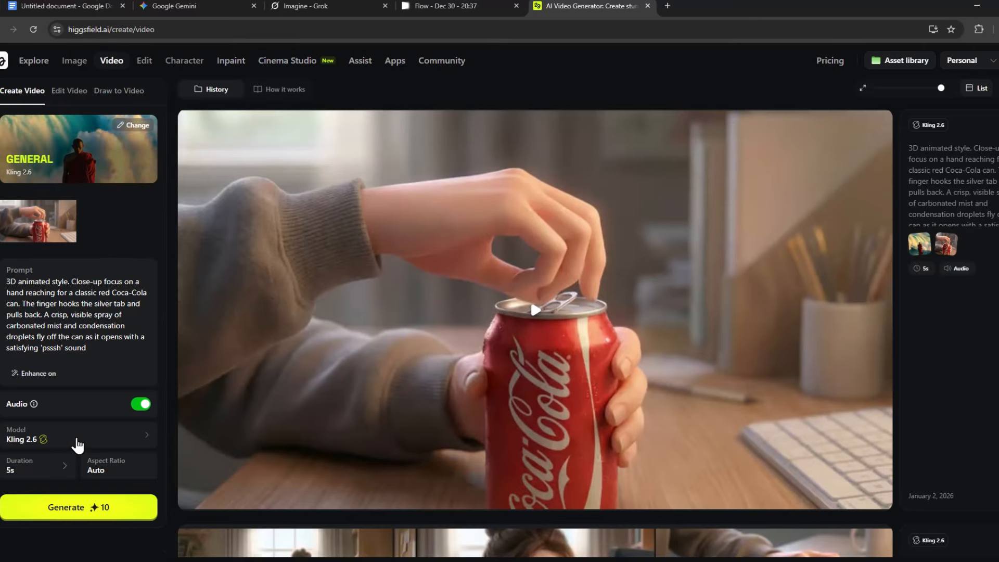
{"action": "left_click", "coordinate": [67, 438]}
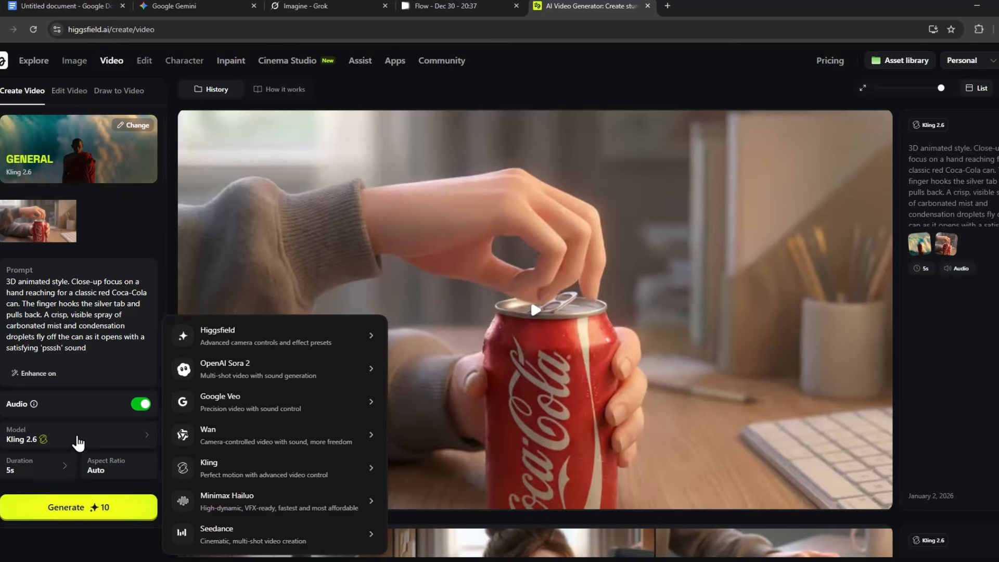
{"action": "mouse_move", "coordinate": [274, 402]}
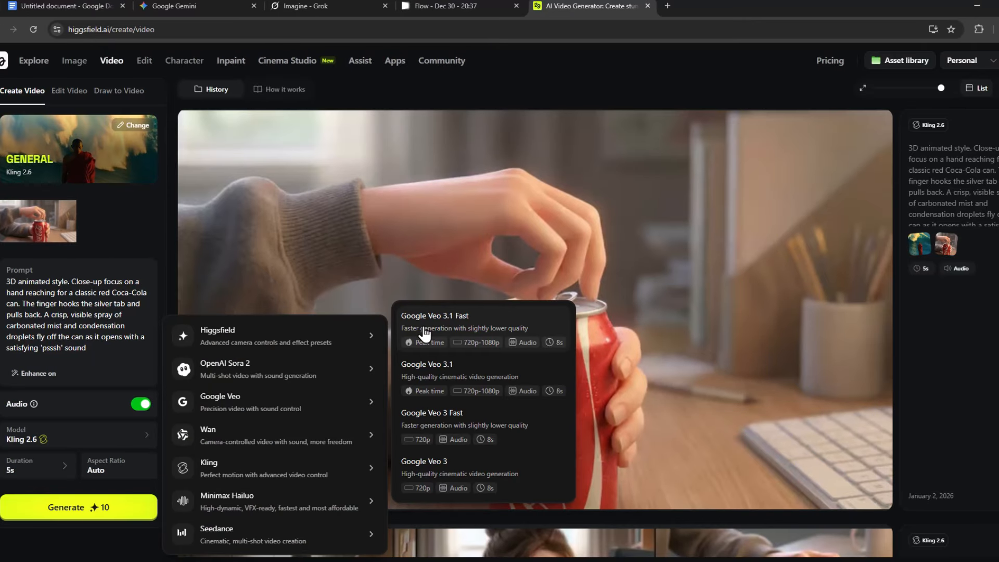
{"action": "left_click", "coordinate": [154, 208]}
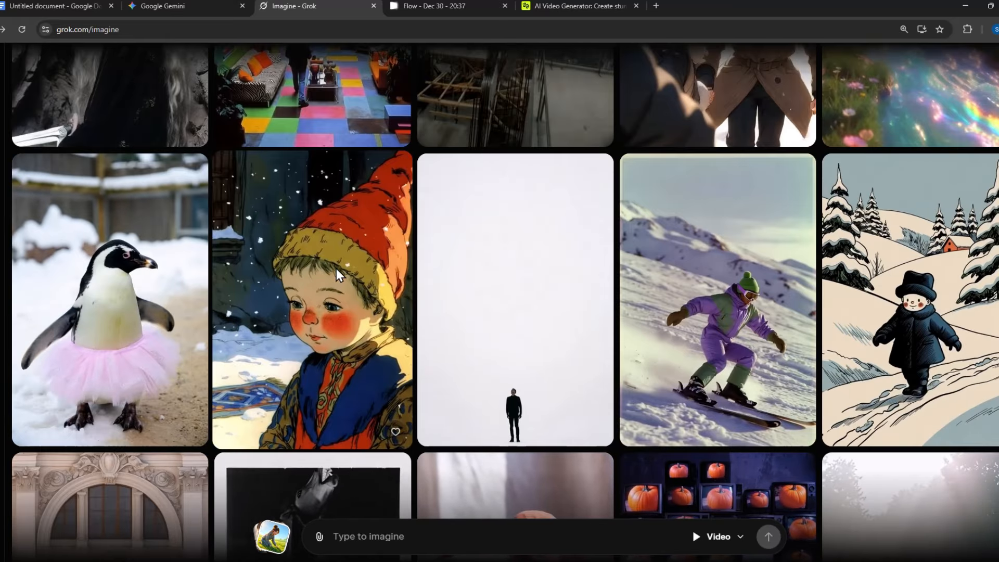
Upload the woman-at-desk image to Grok Imagine and animate it with the Scene 1 (Establishing Shot) prompt from Gemini
{"action": "scroll", "coordinate": [529, 344], "scroll_direction": "down", "scroll_amount": 1}
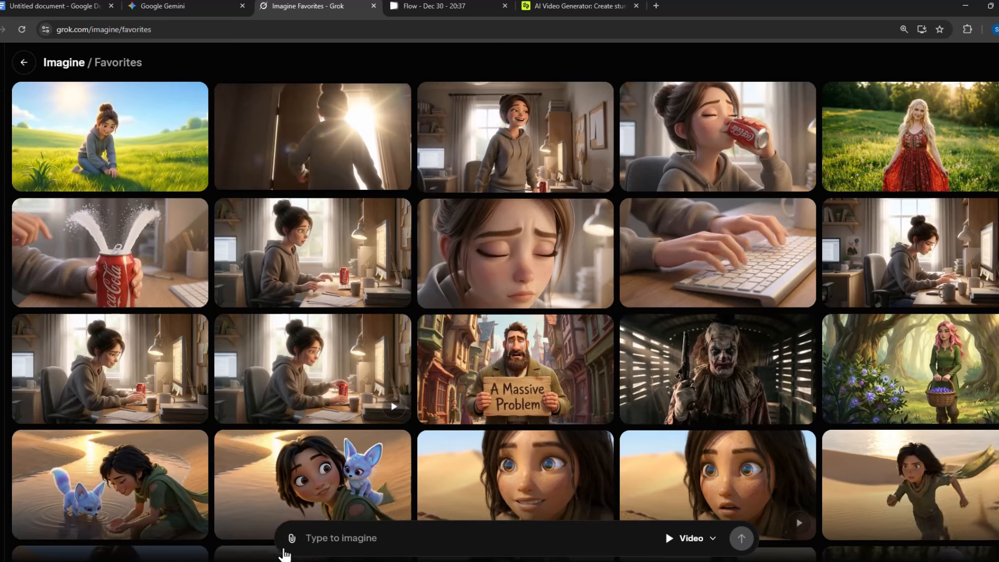
{"action": "left_click", "coordinate": [292, 538]}
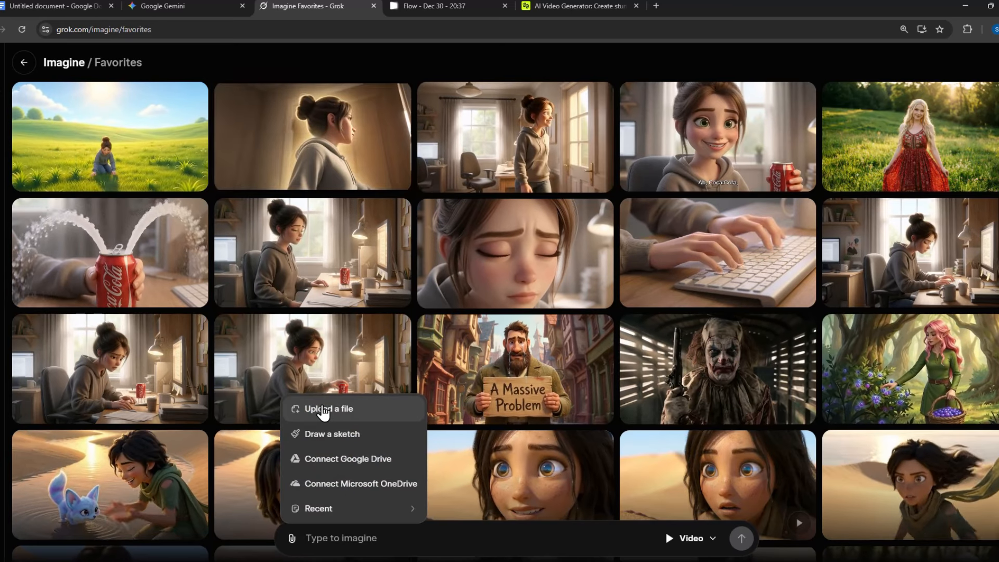
{"action": "left_click", "coordinate": [522, 168]}
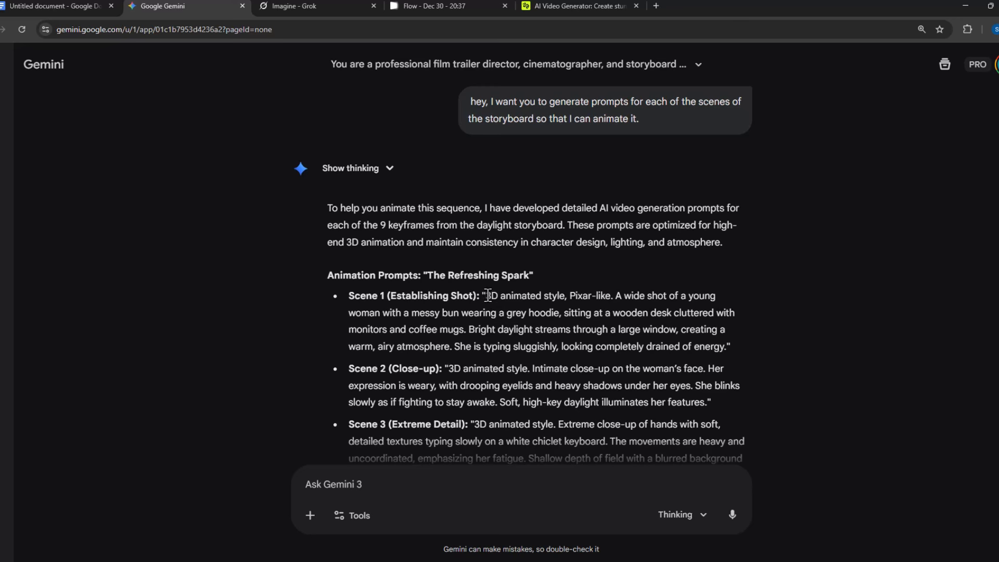
{"action": "left_click_drag", "start_coordinate": [488, 295], "coordinate": [724, 370]}
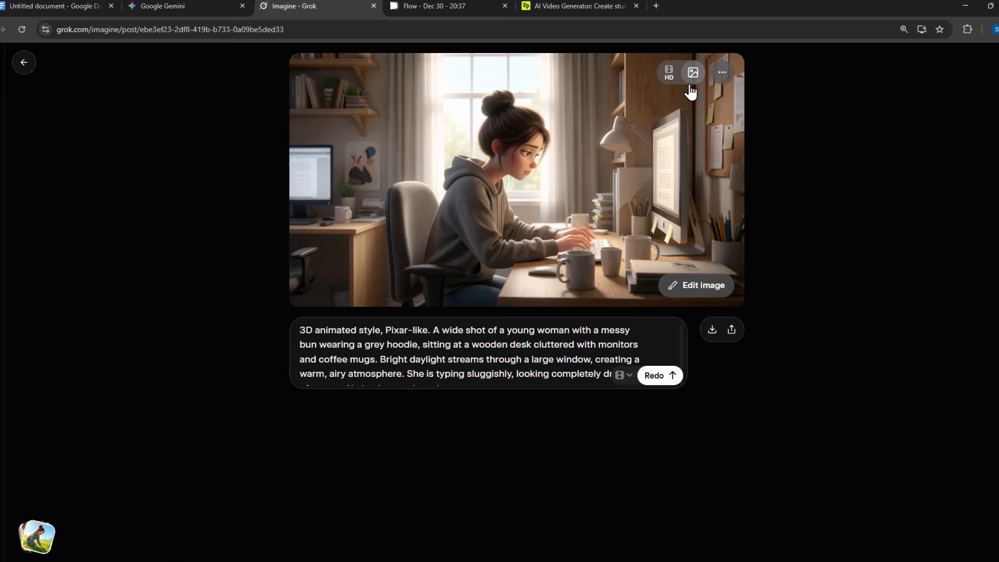
{"action": "left_click", "coordinate": [670, 74]}
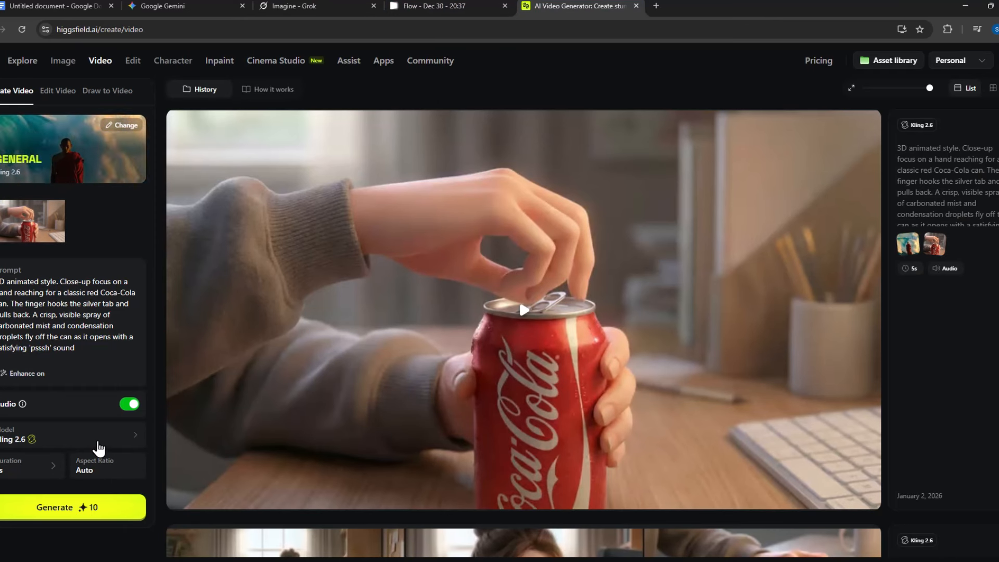
Switch to Higgsfield, check the available video models, and play the Coca-Cola can opening video
{"action": "left_click", "coordinate": [65, 444]}
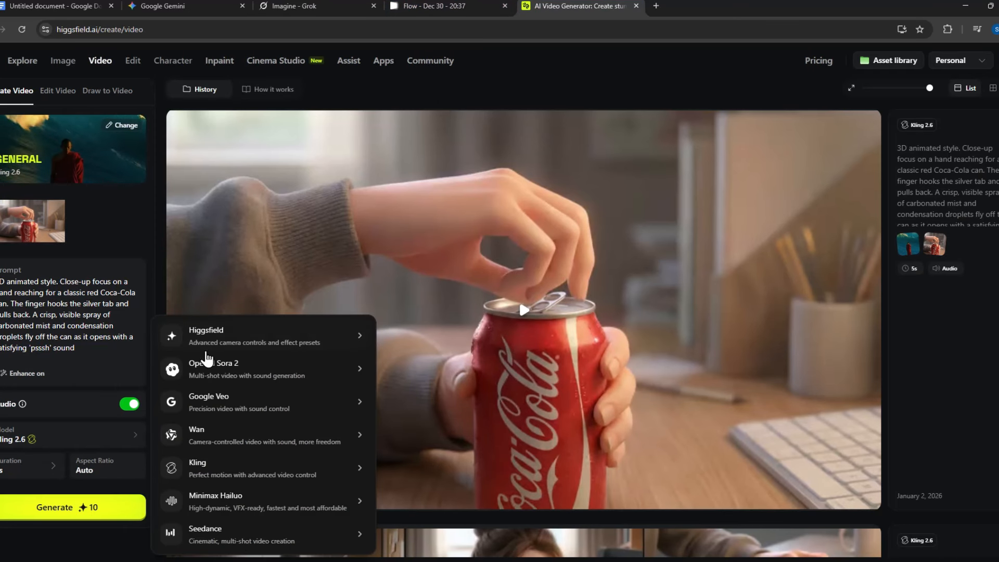
{"action": "left_click", "coordinate": [63, 294]}
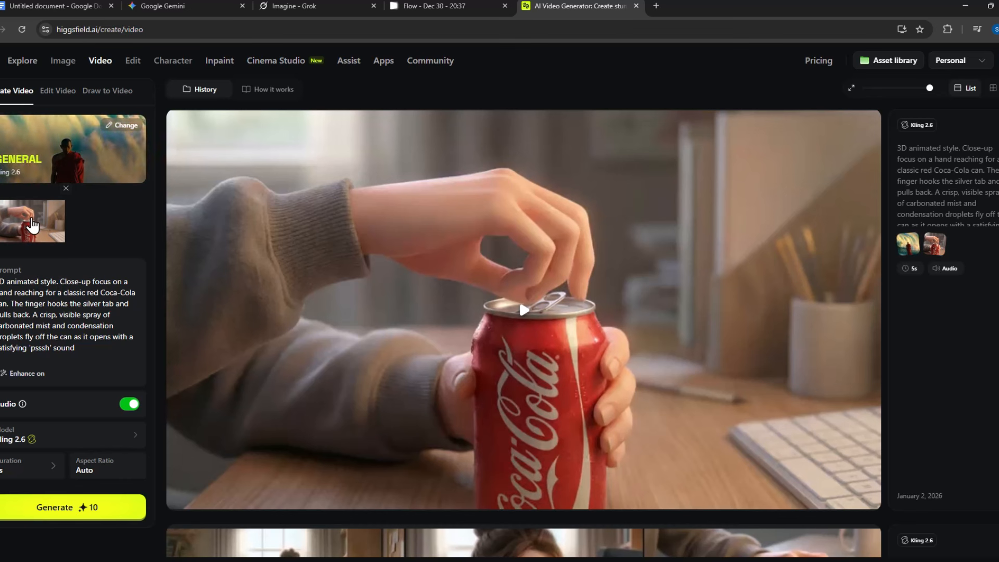
{"action": "left_click", "coordinate": [552, 320]}
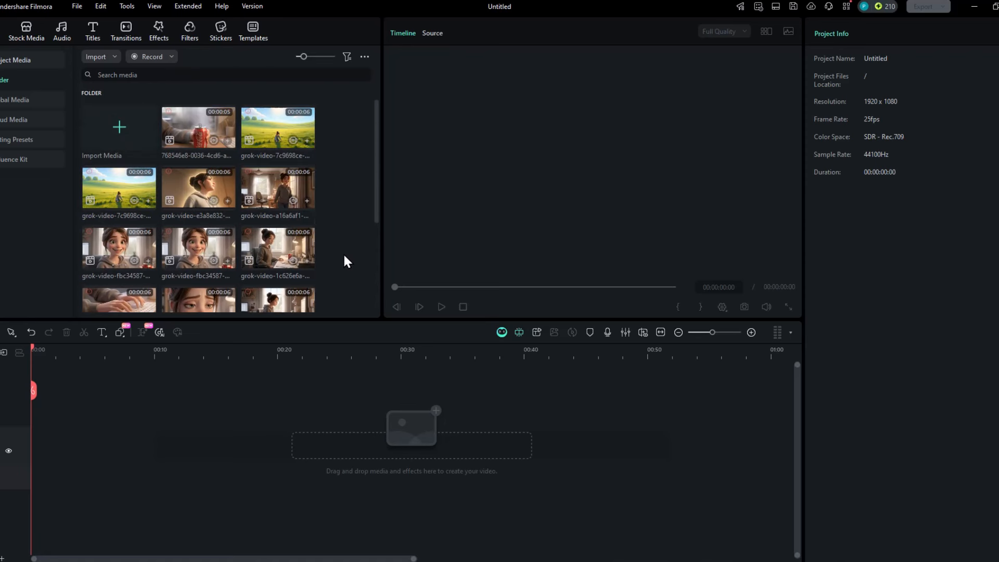
Switch to Filmora and place the grok-video clips of the first four scenes one after another on the video track
{"action": "double_click", "coordinate": [299, 175]}
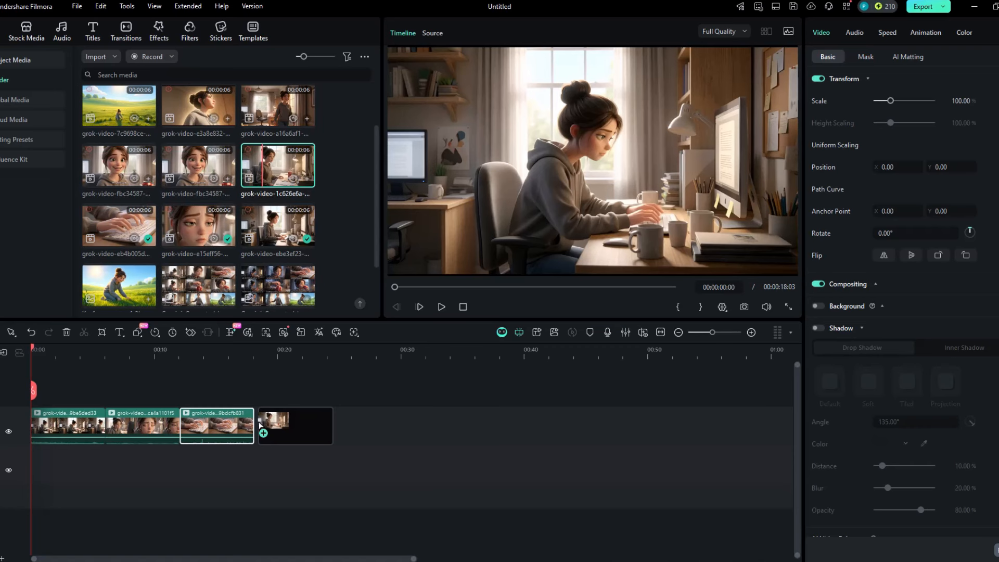
{"action": "left_click_drag", "start_coordinate": [260, 424], "coordinate": [259, 424]}
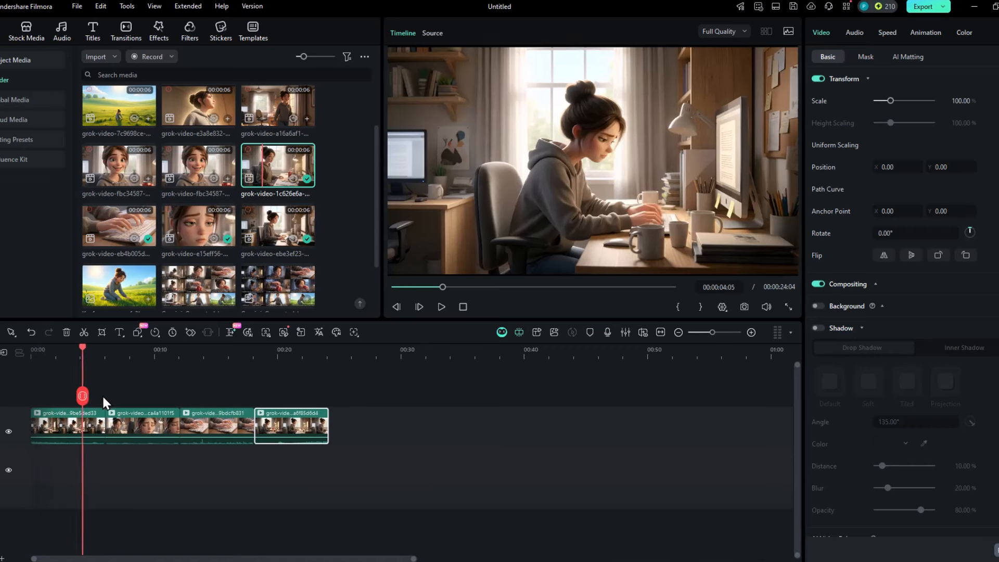